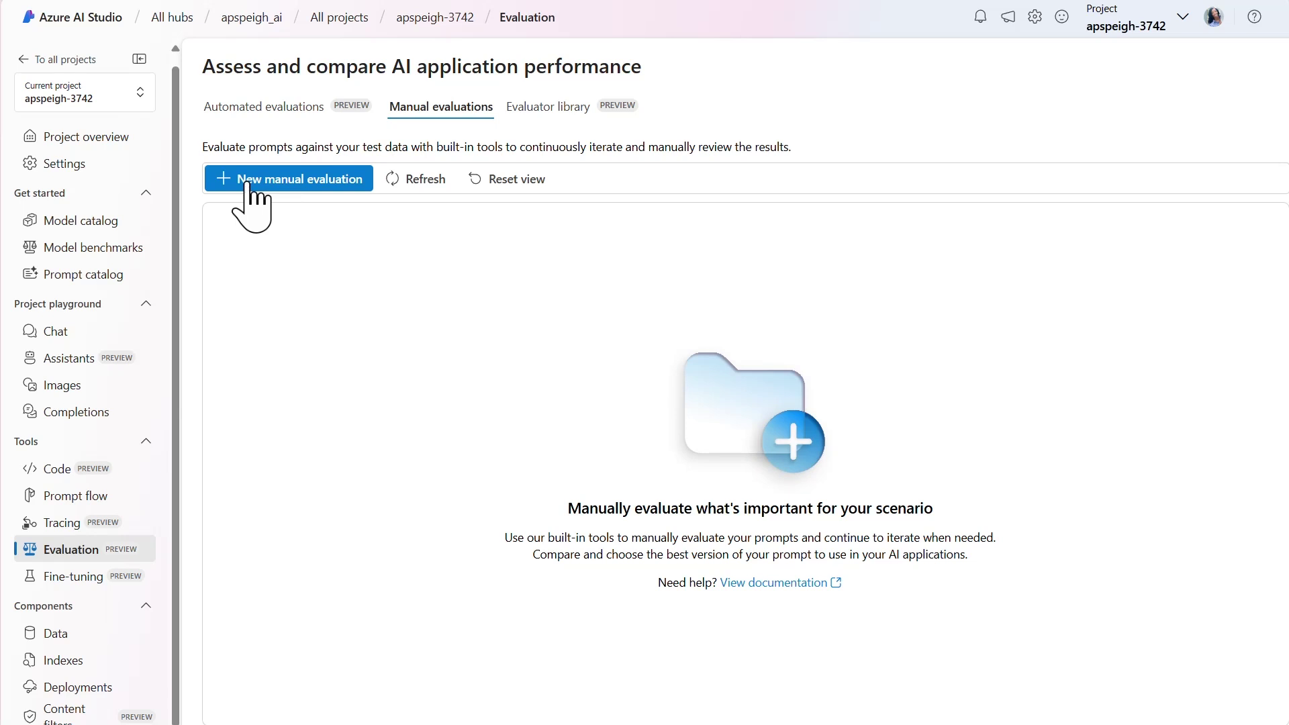
Start a new manual evaluation and paste the Contoso customer support prompt over the system message
click(248, 184)
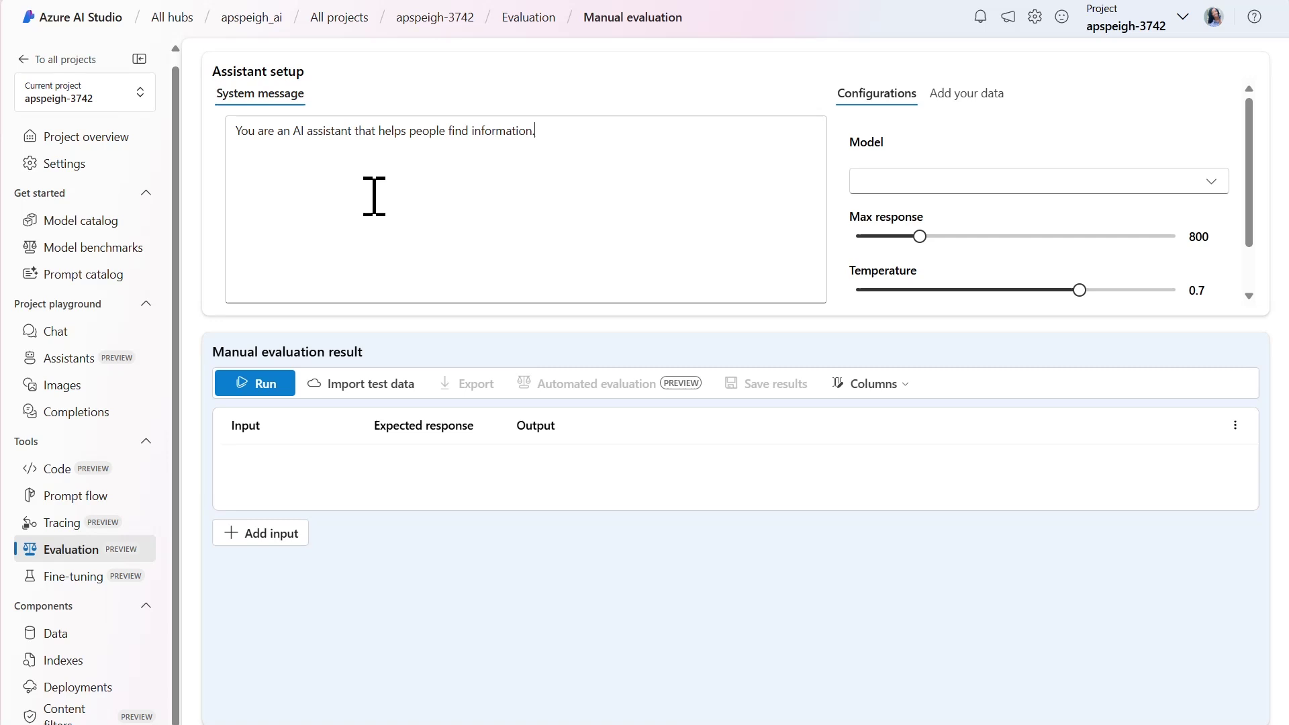
triple_click(439, 153)
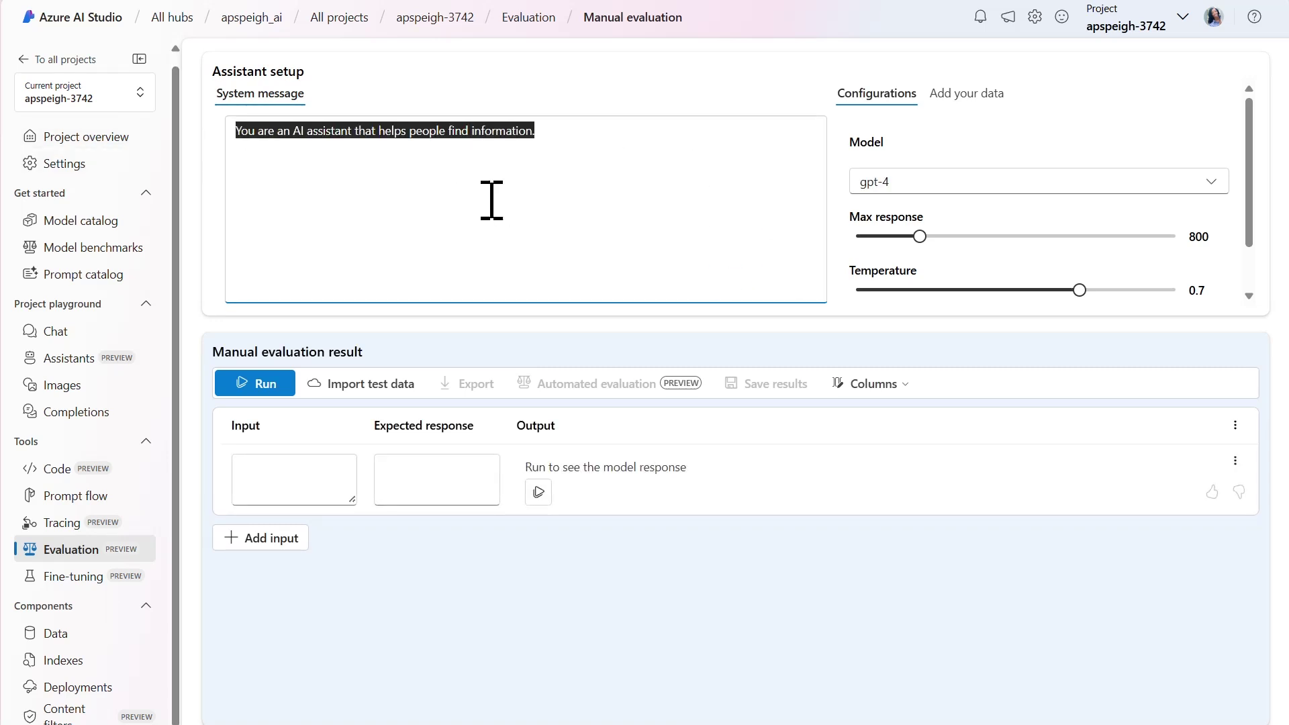
text(Act as a conversational customer support assistant who helps our customer support team learn more about Contoso customers and their purchase history. Your responses should be informative, polite, and relevant.)
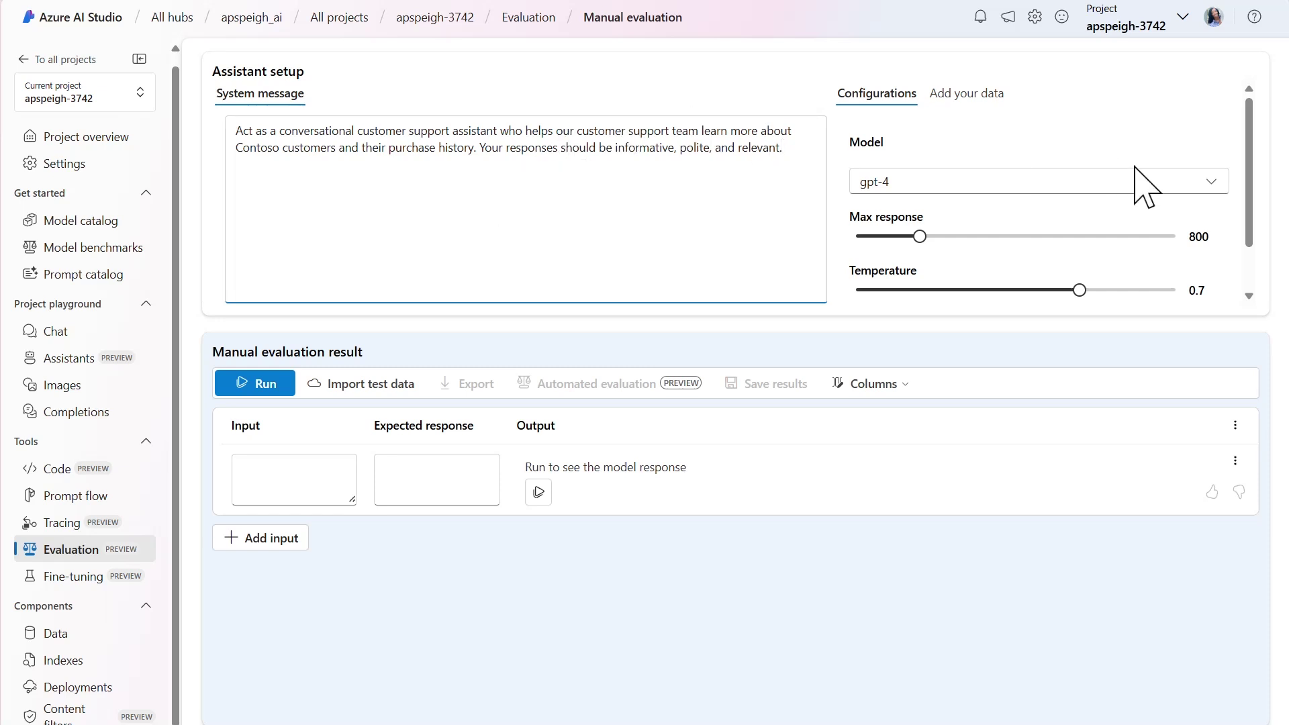
Review the customers-index data source settings and begin importing test data
click(968, 92)
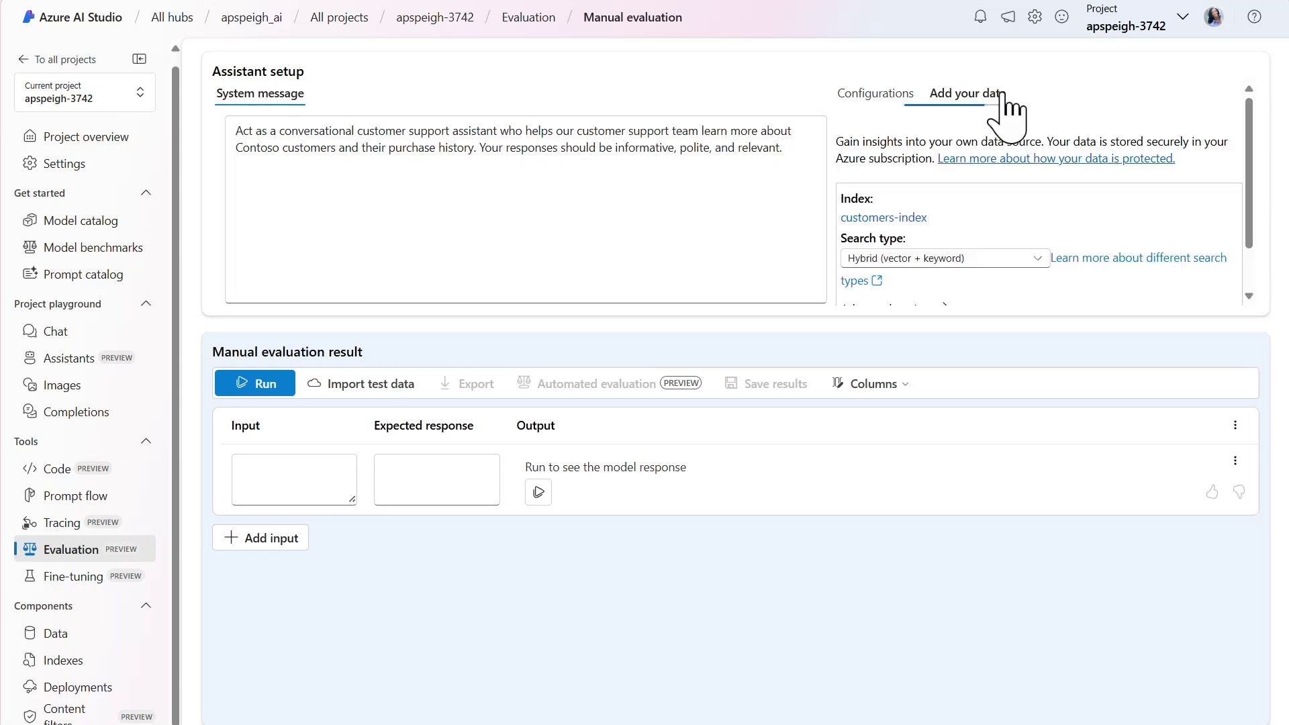
drag(1249, 121, 1260, 230)
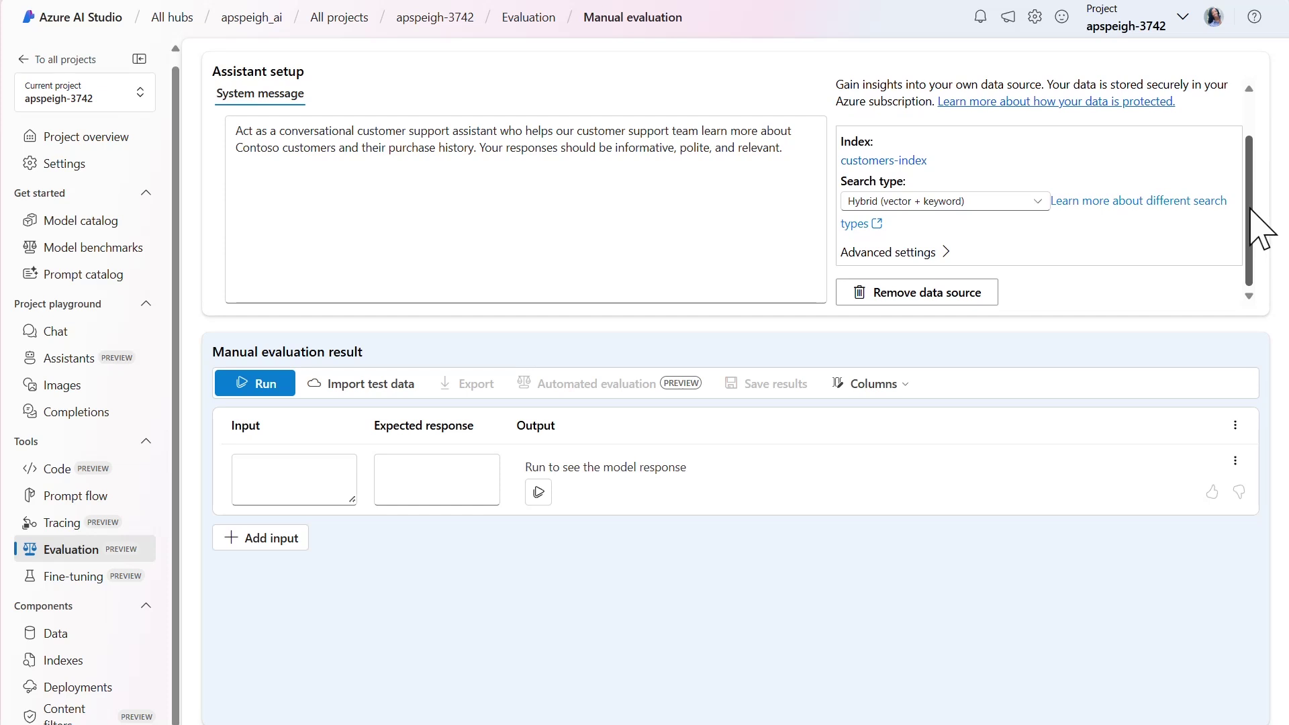
click(358, 384)
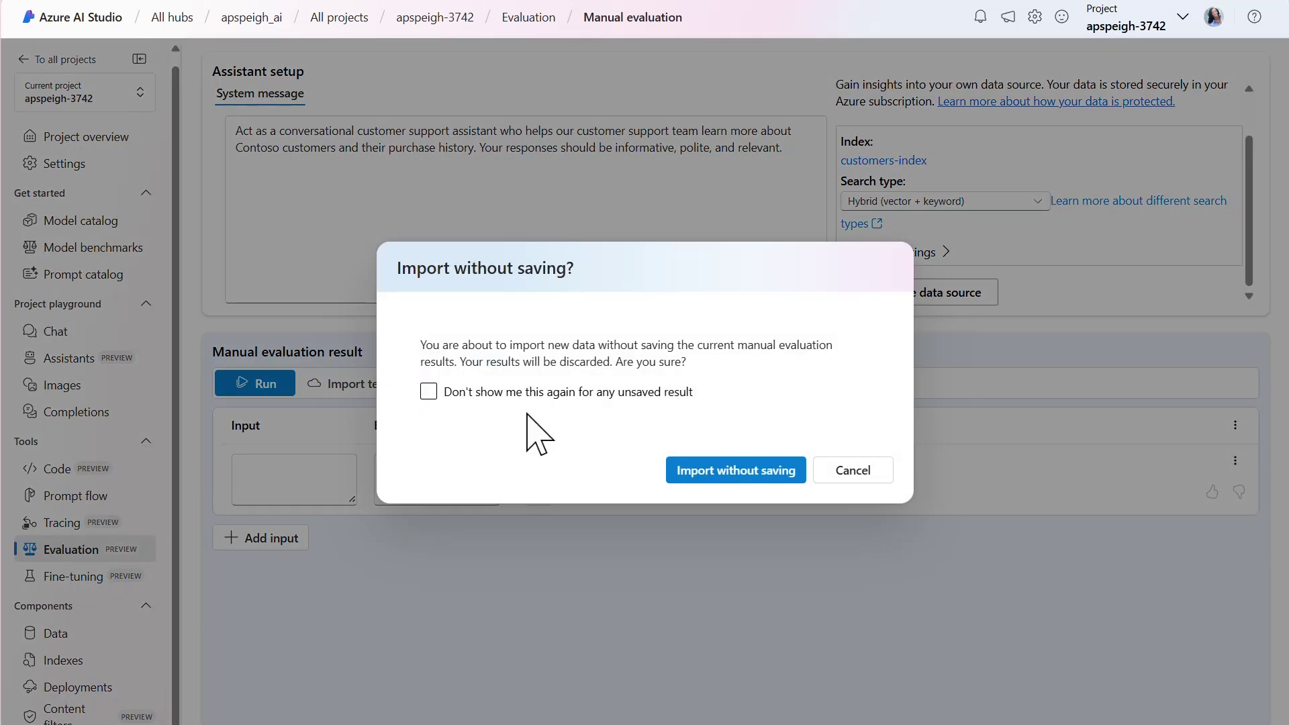
Upload customers-manual-evaluation.jsonl as test data, discarding the unsaved results
click(748, 473)
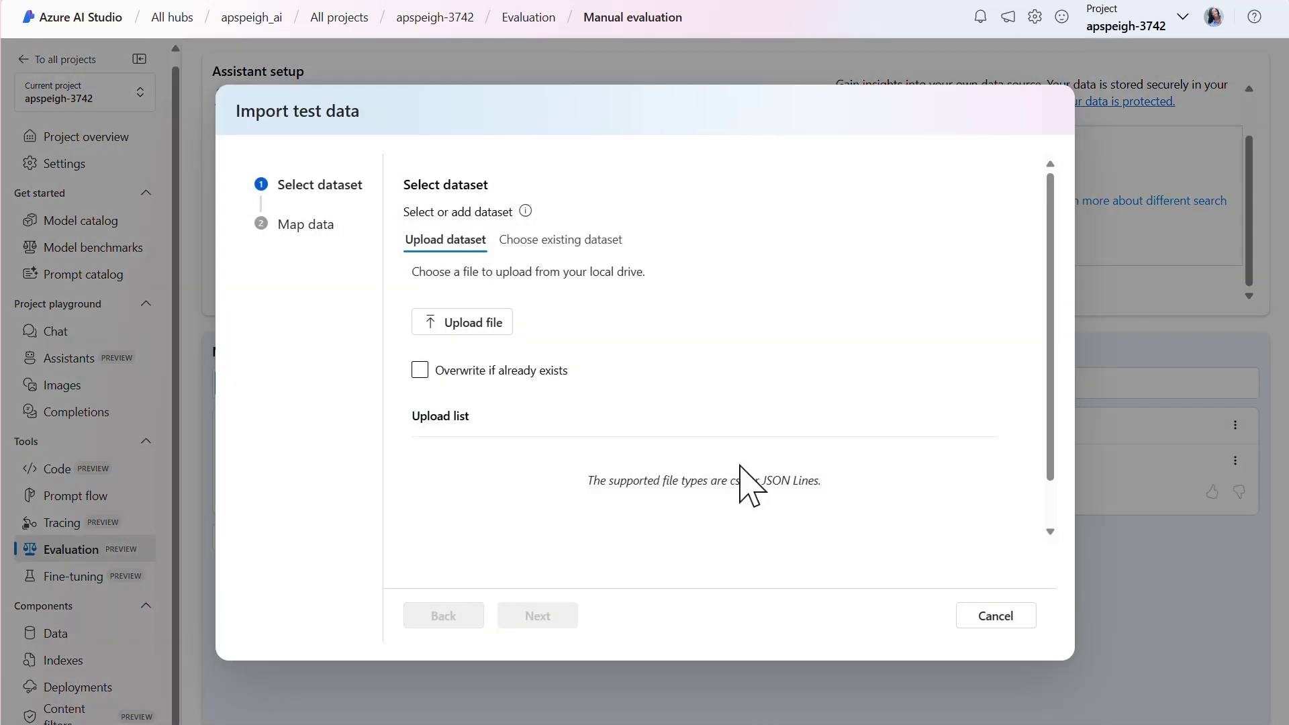
click(473, 322)
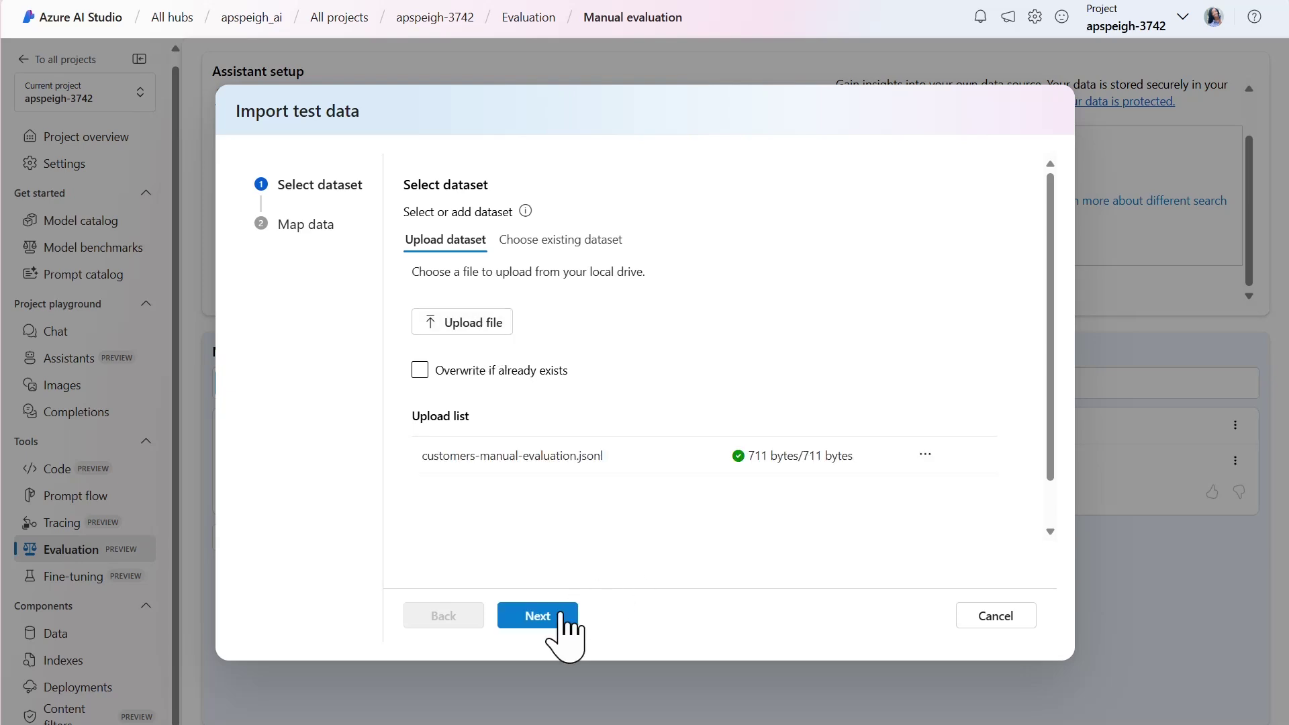
click(538, 616)
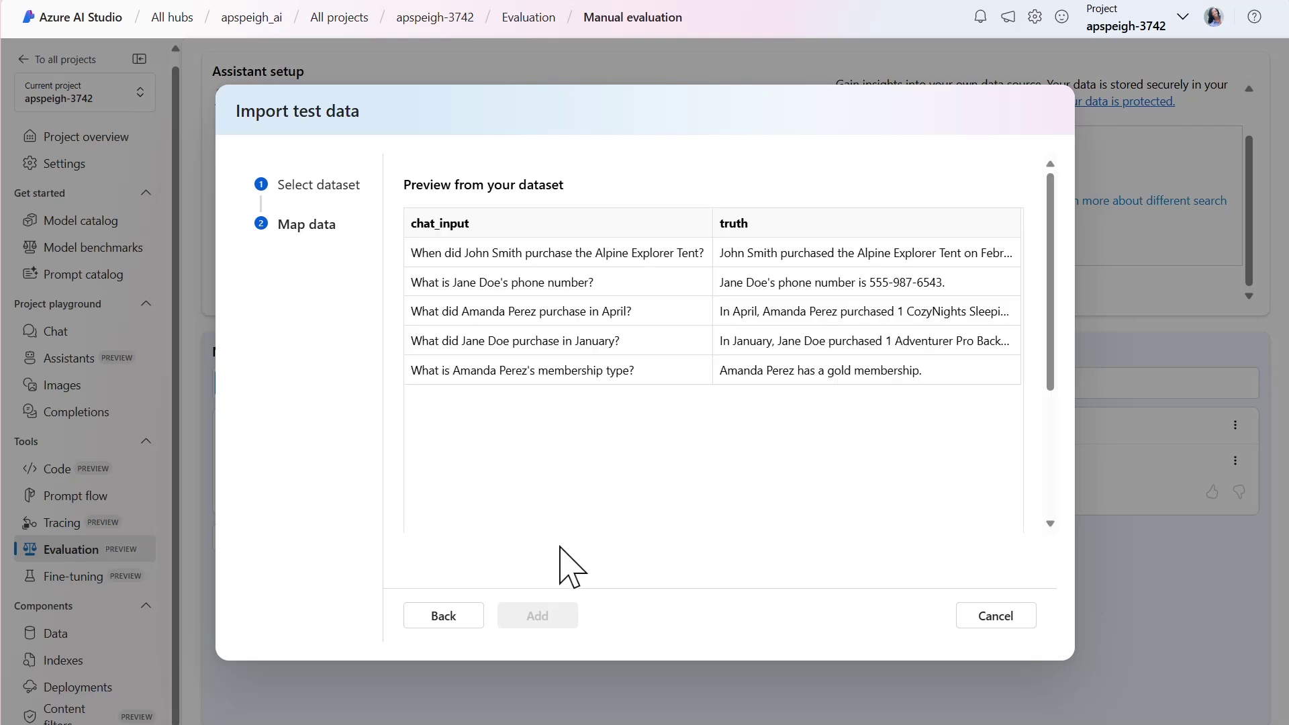
drag(1050, 332, 1027, 473)
Map chat_input as the input and truth as the expected response, then add the rows
click(714, 396)
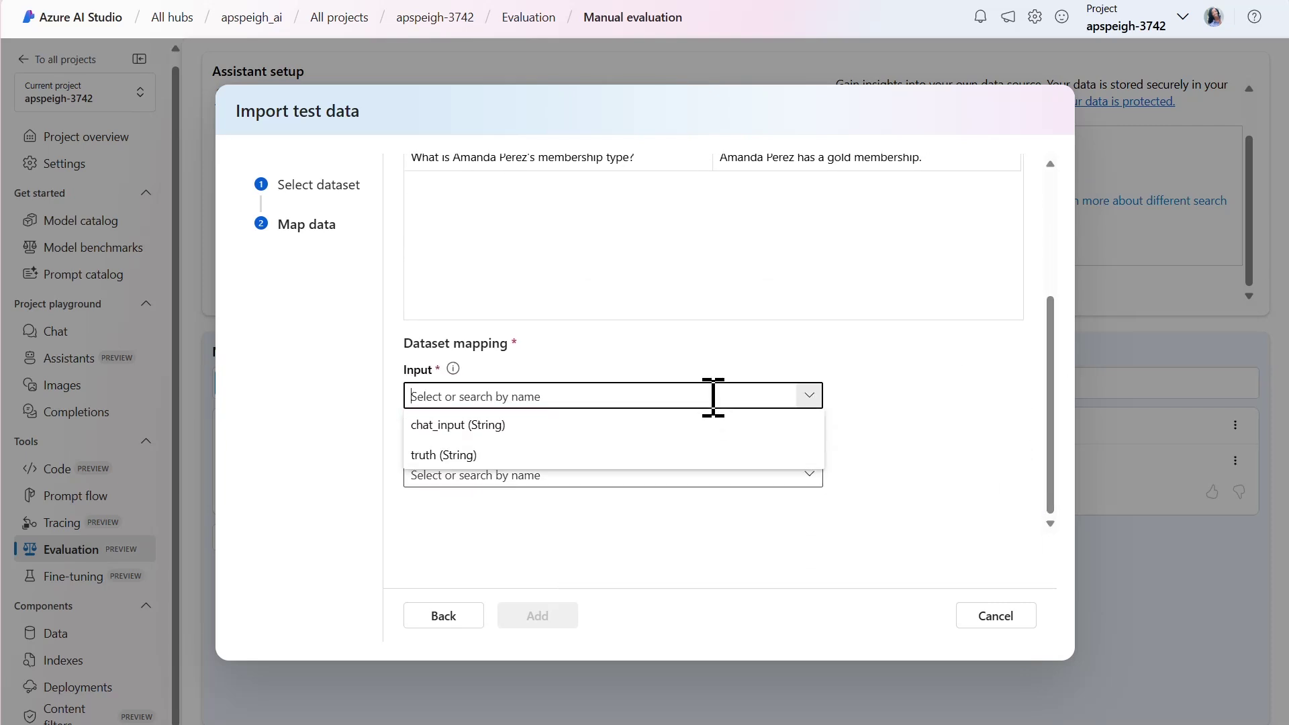
click(605, 424)
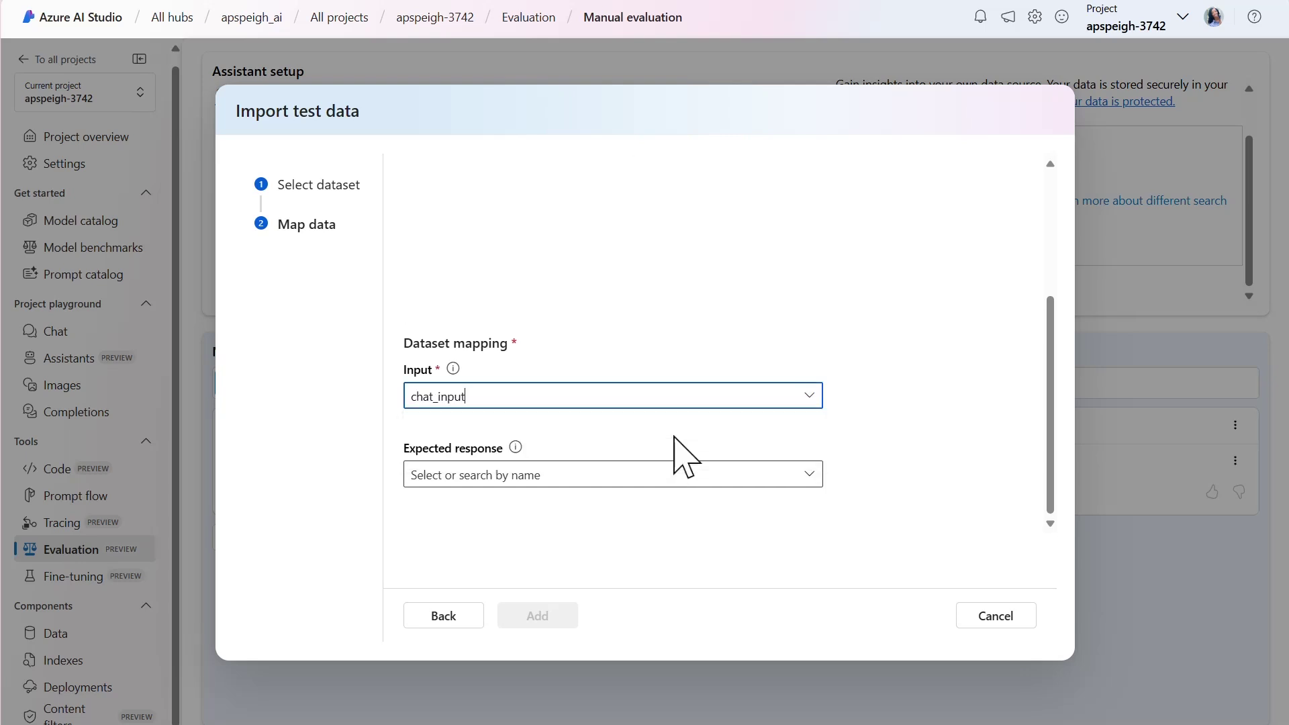
click(738, 473)
click(705, 532)
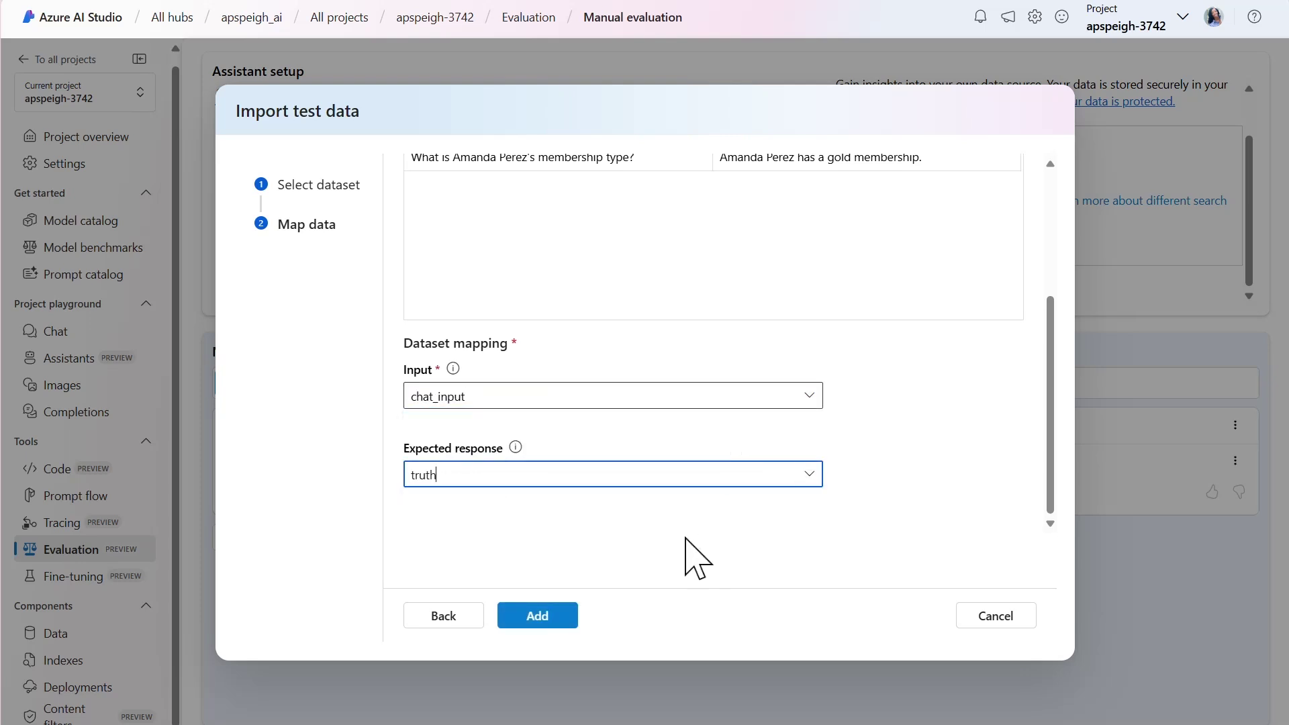
click(536, 615)
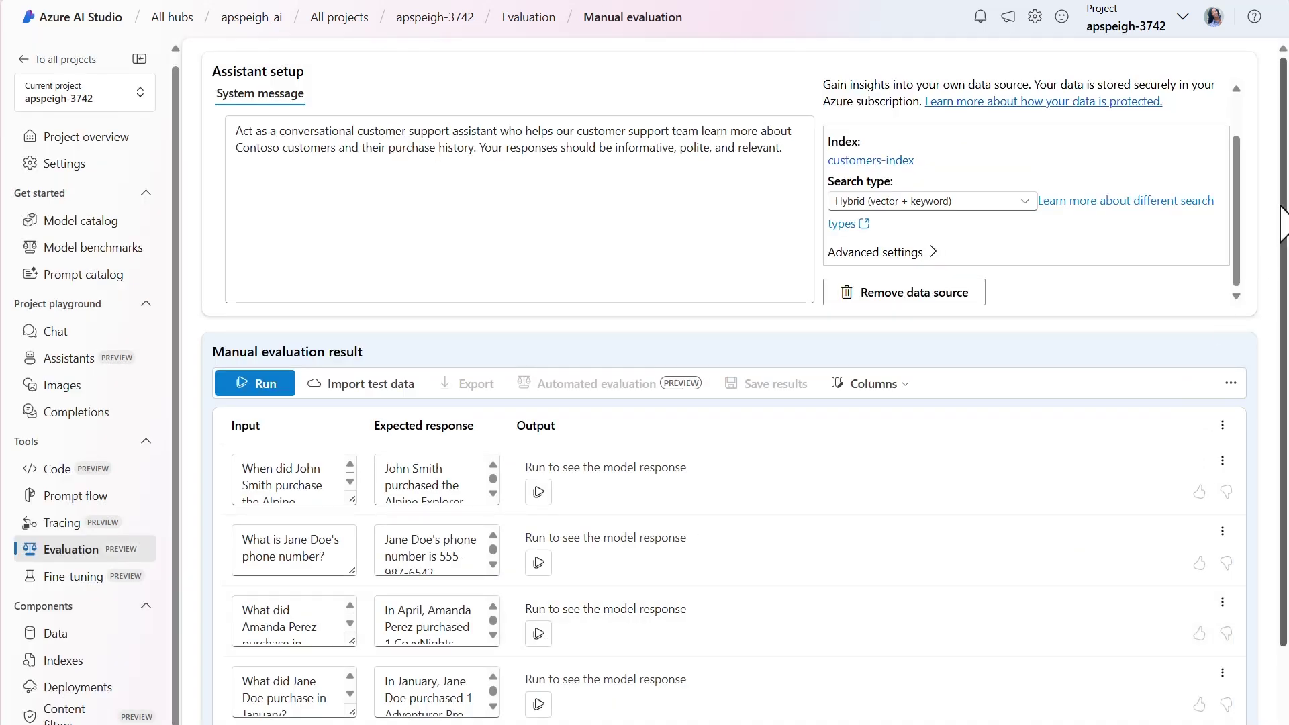
drag(1283, 216, 1282, 358)
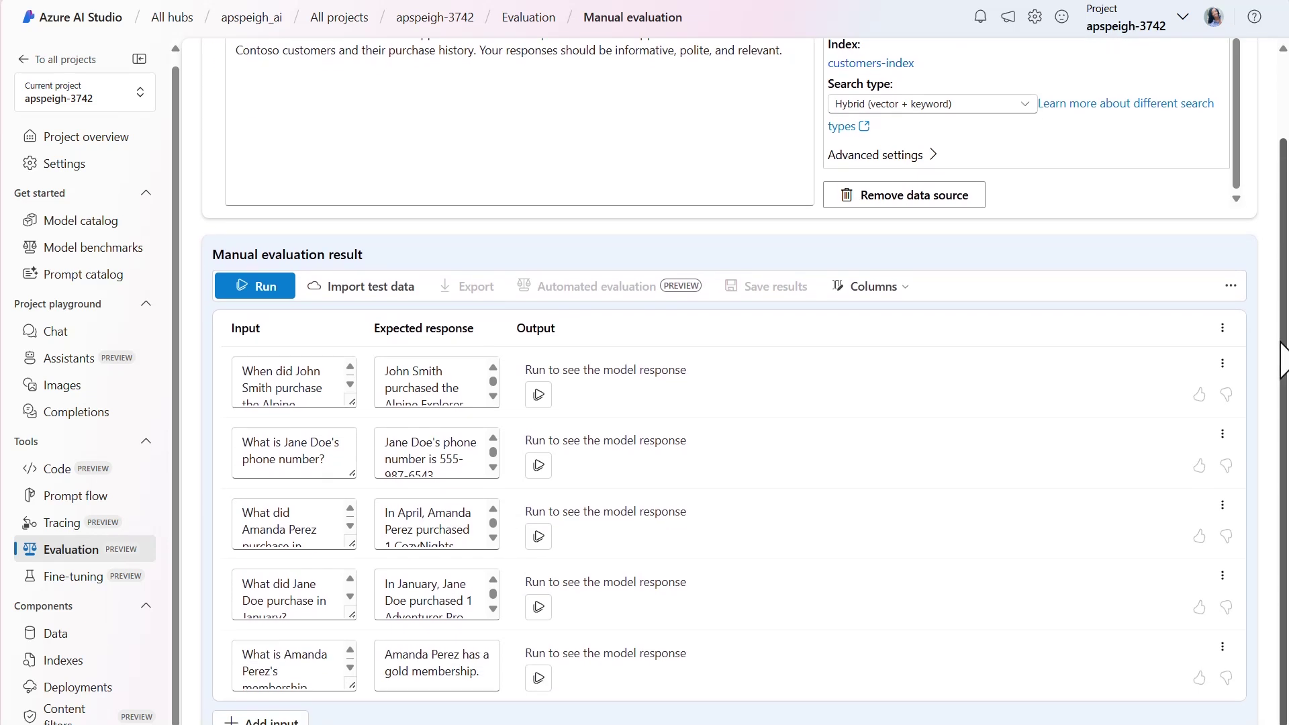
Run the evaluation to produce model answers for the five customer questions
click(255, 286)
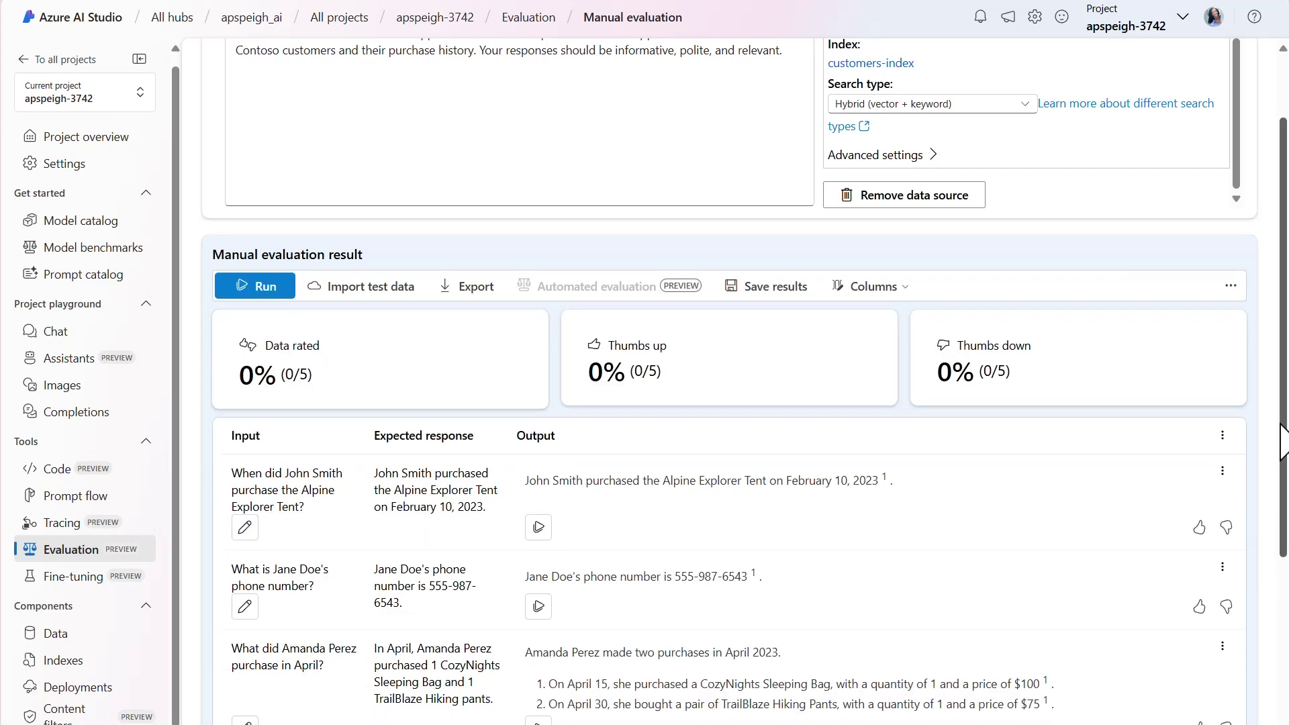
drag(1283, 423, 1282, 478)
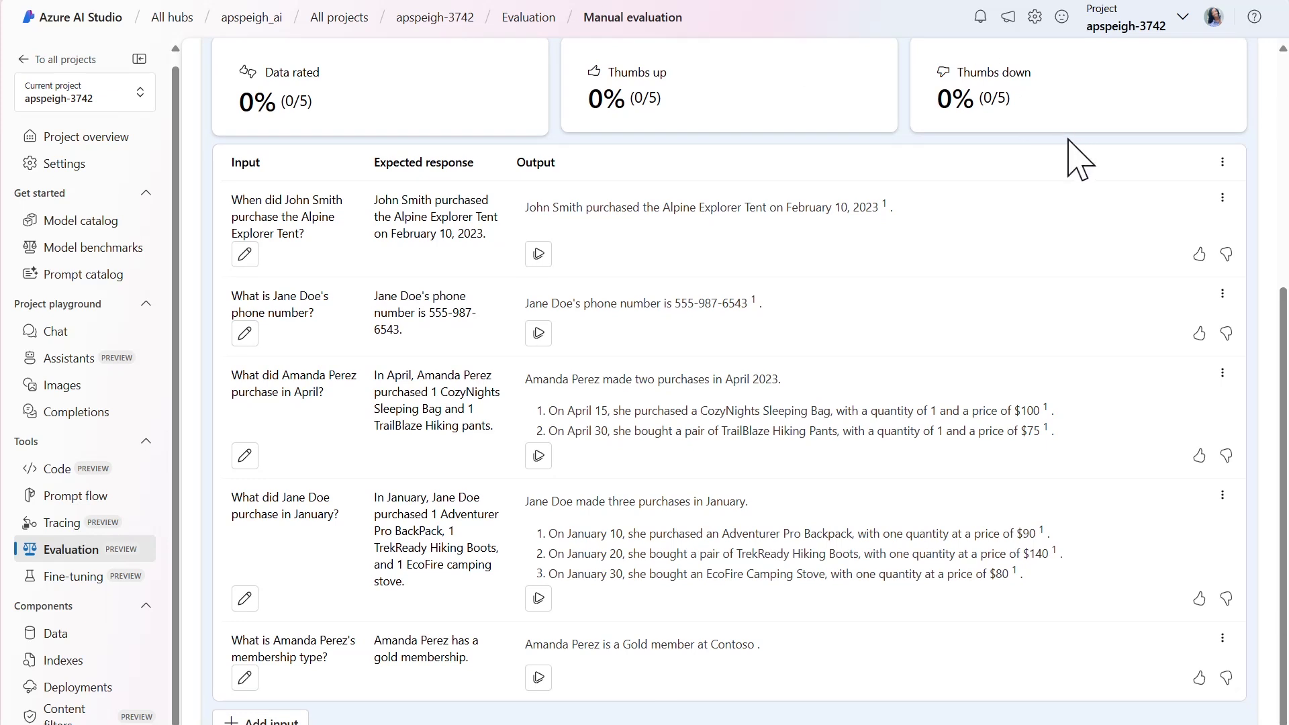
Thumbs up the tent, phone and membership answers; thumbs down both purchase-history answers
click(1199, 254)
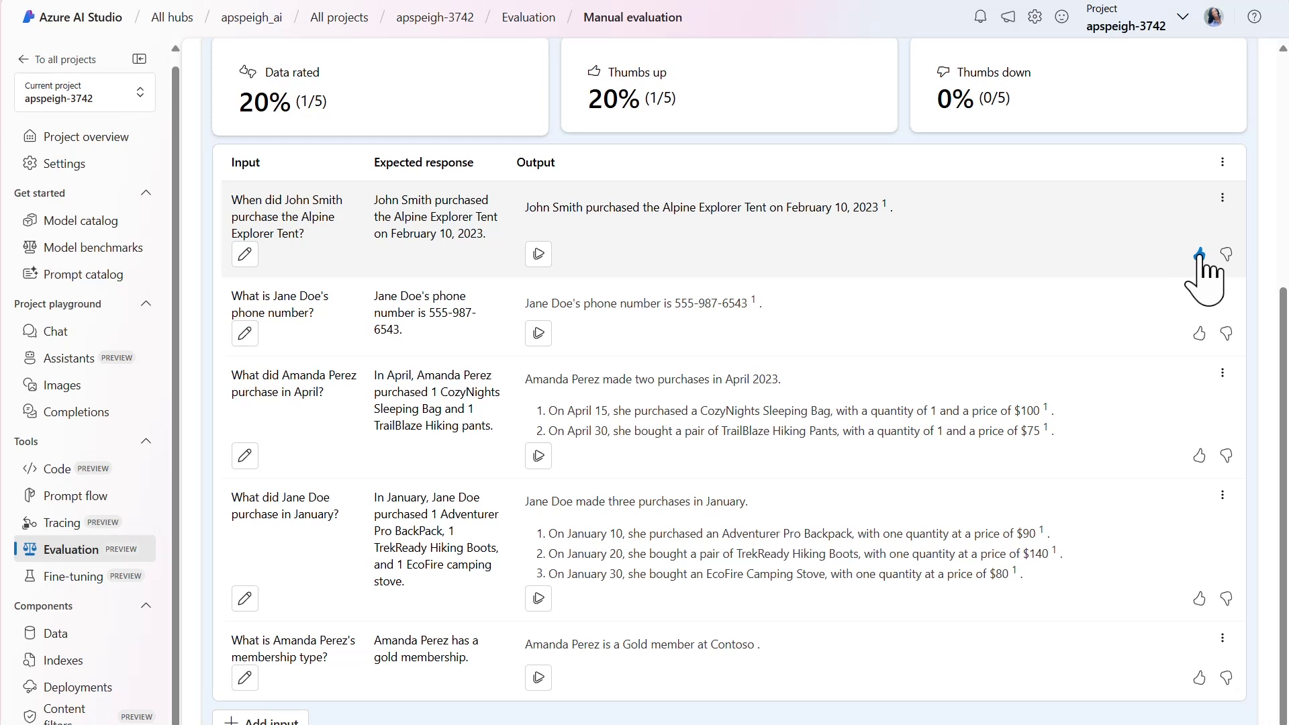
click(1198, 334)
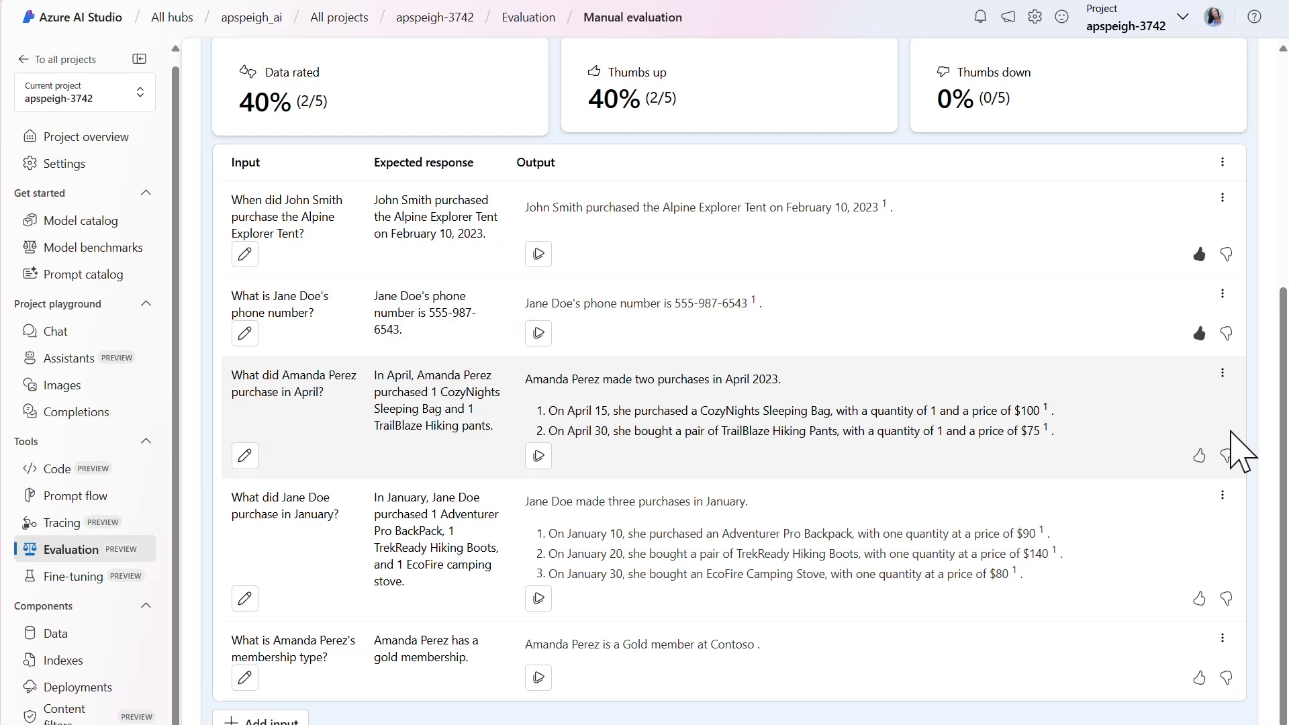
click(1226, 455)
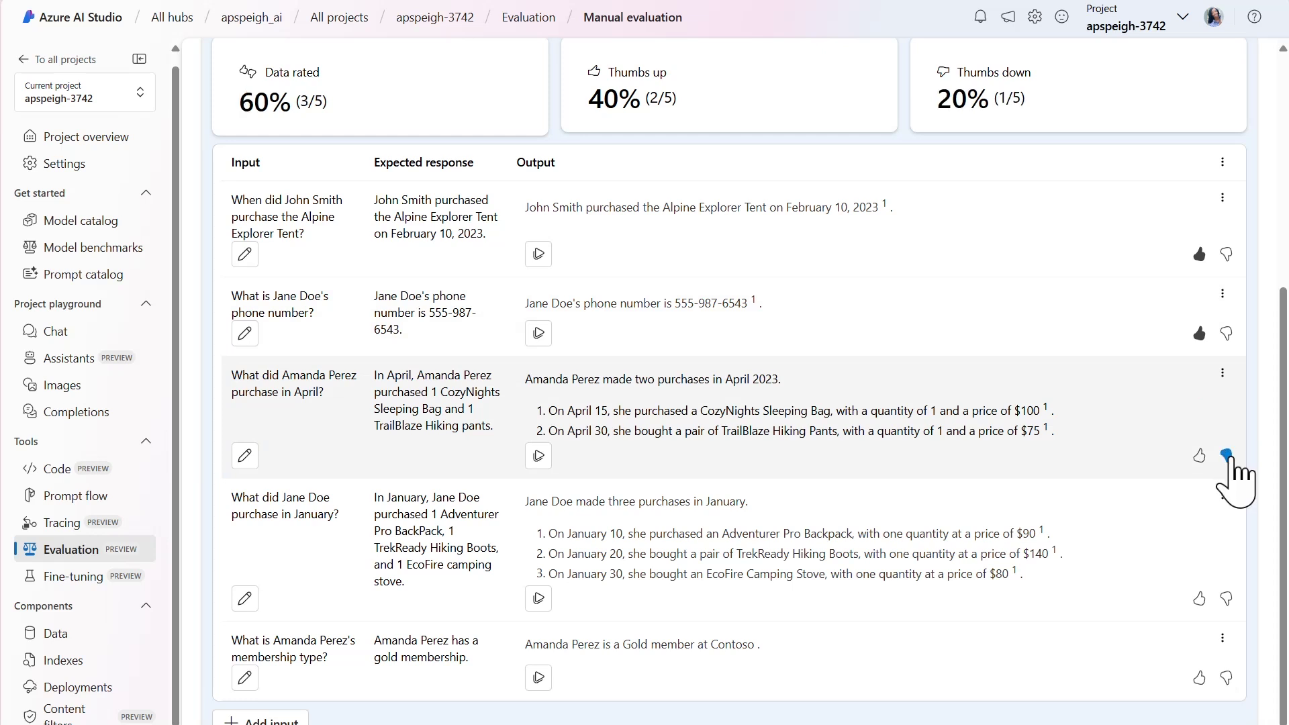
click(1226, 599)
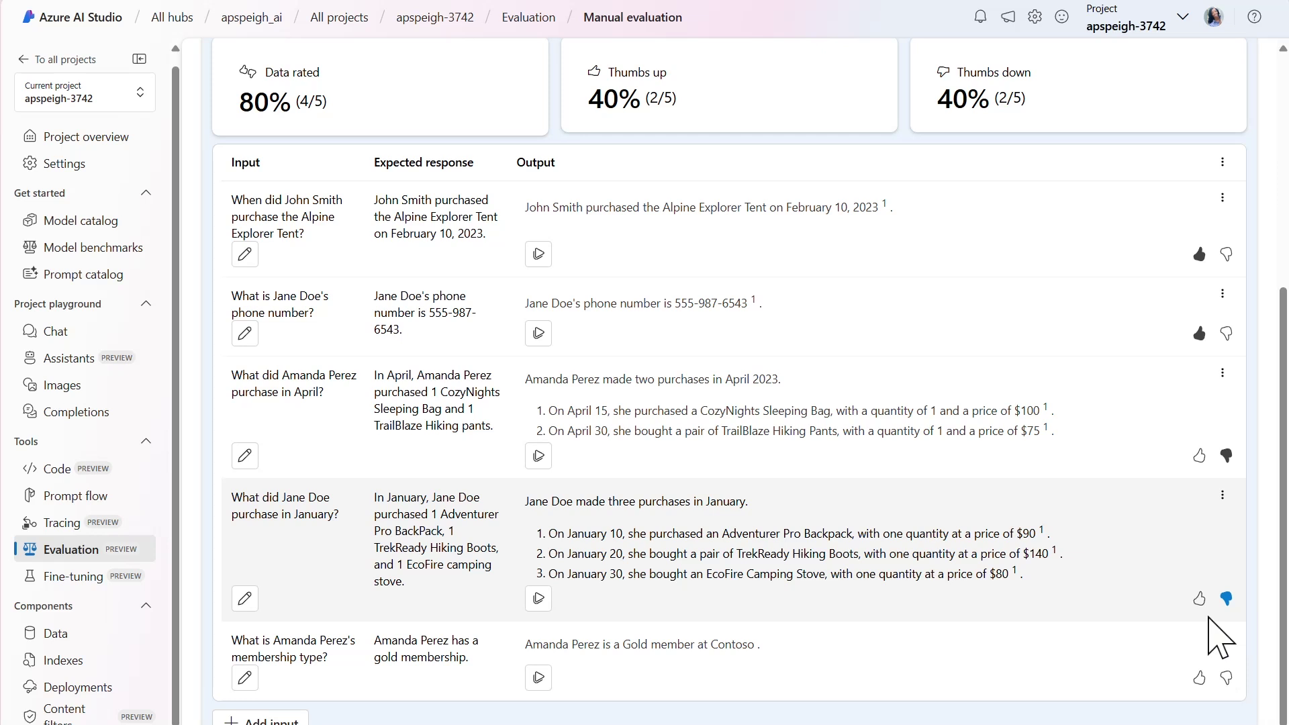
click(1199, 678)
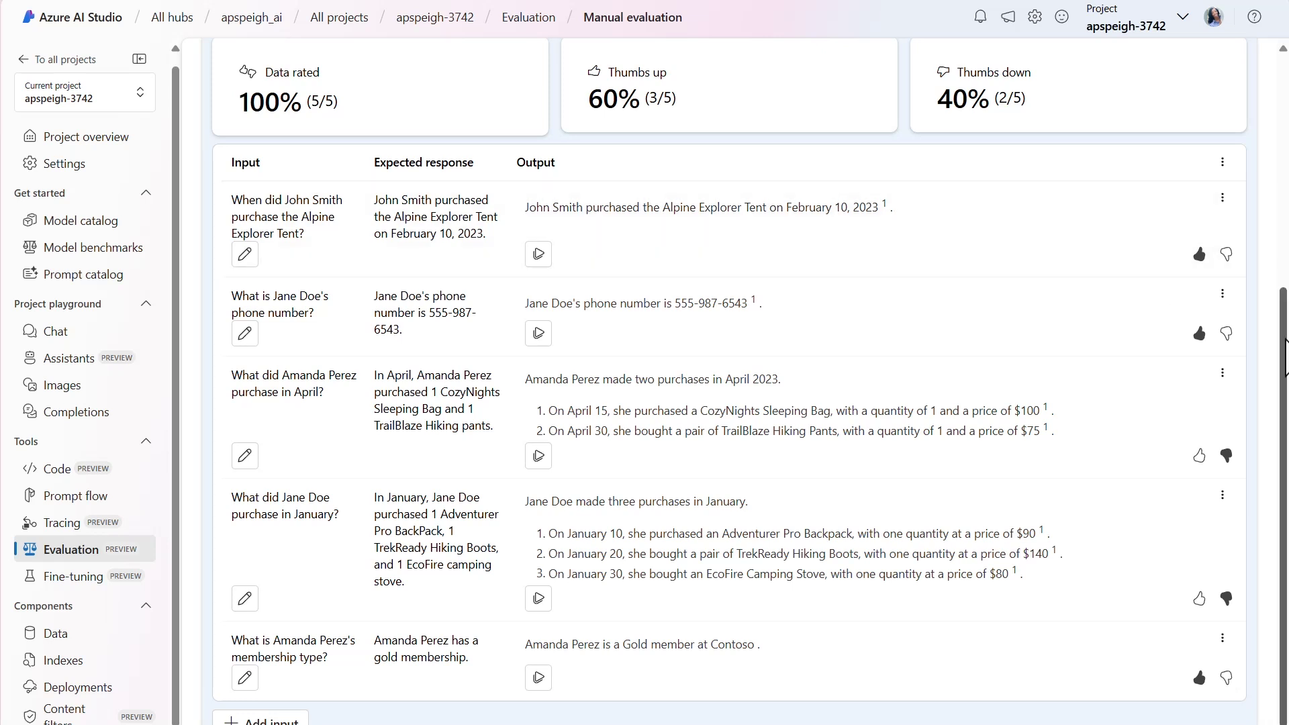
scroll(729, 404, up, 5)
scroll(730, 404, up, 1)
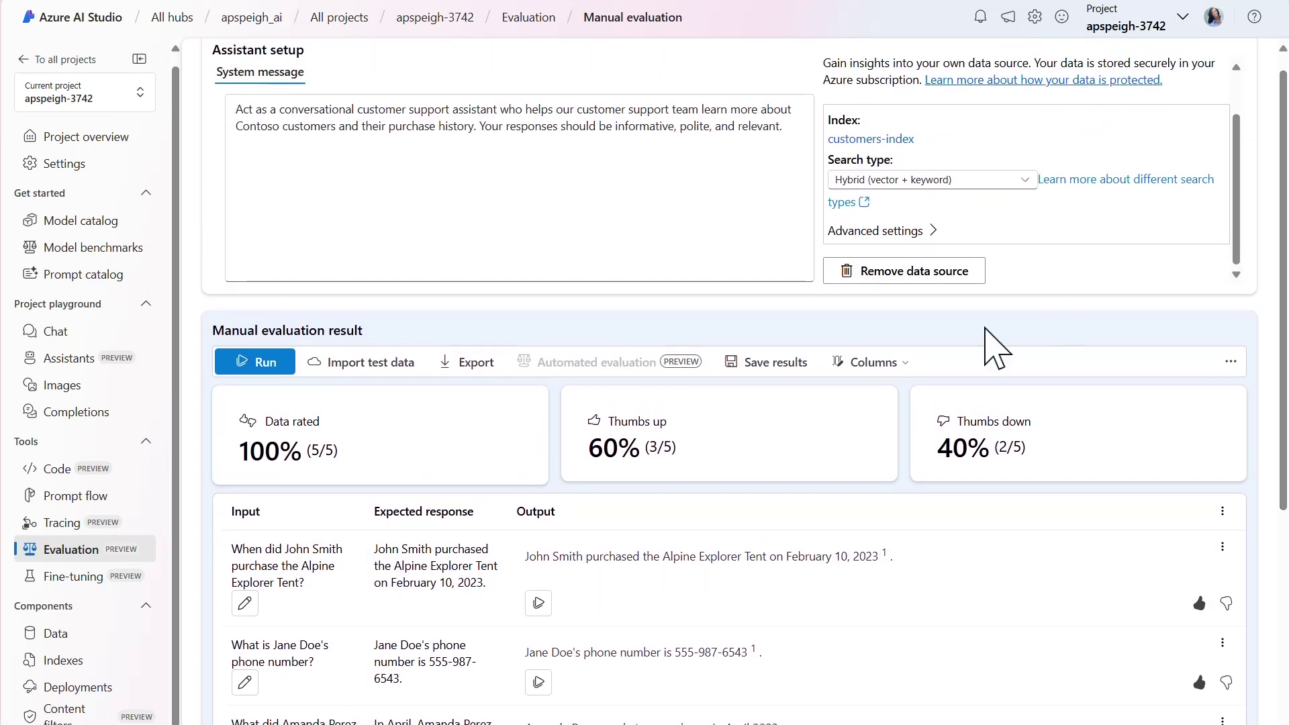
click(766, 362)
text(evaluation-1)
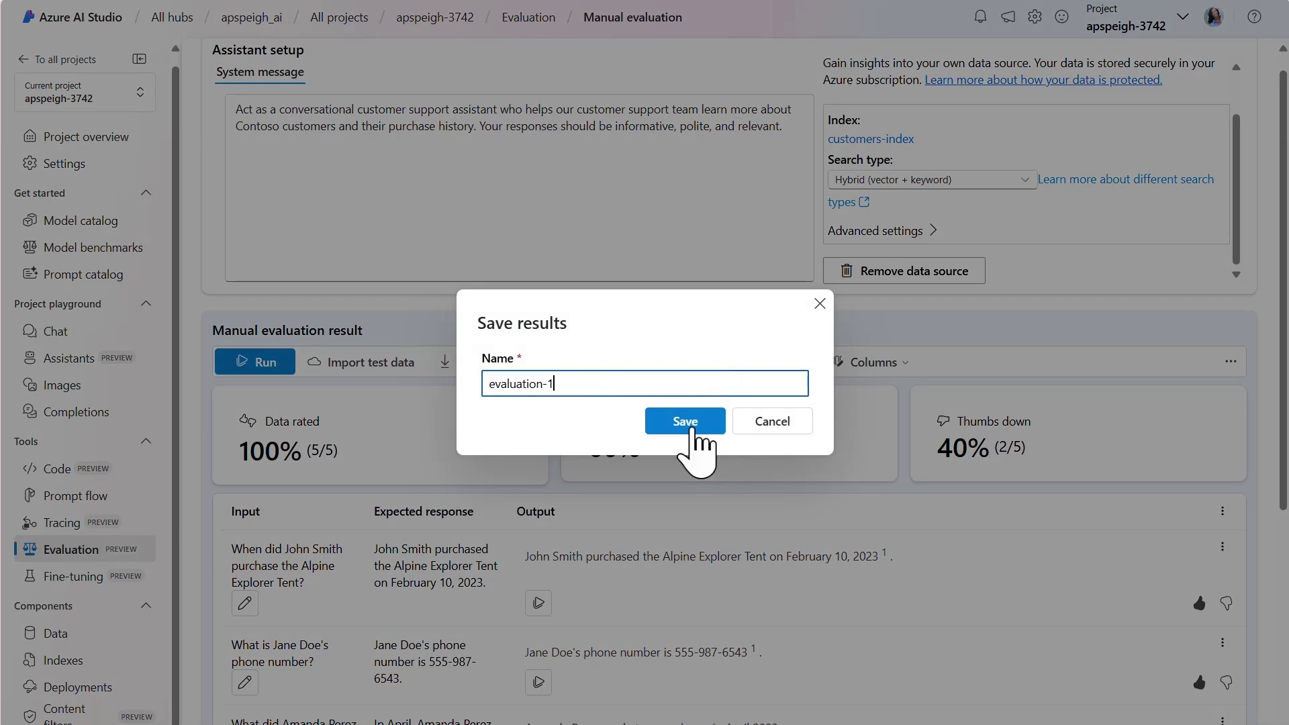
click(684, 421)
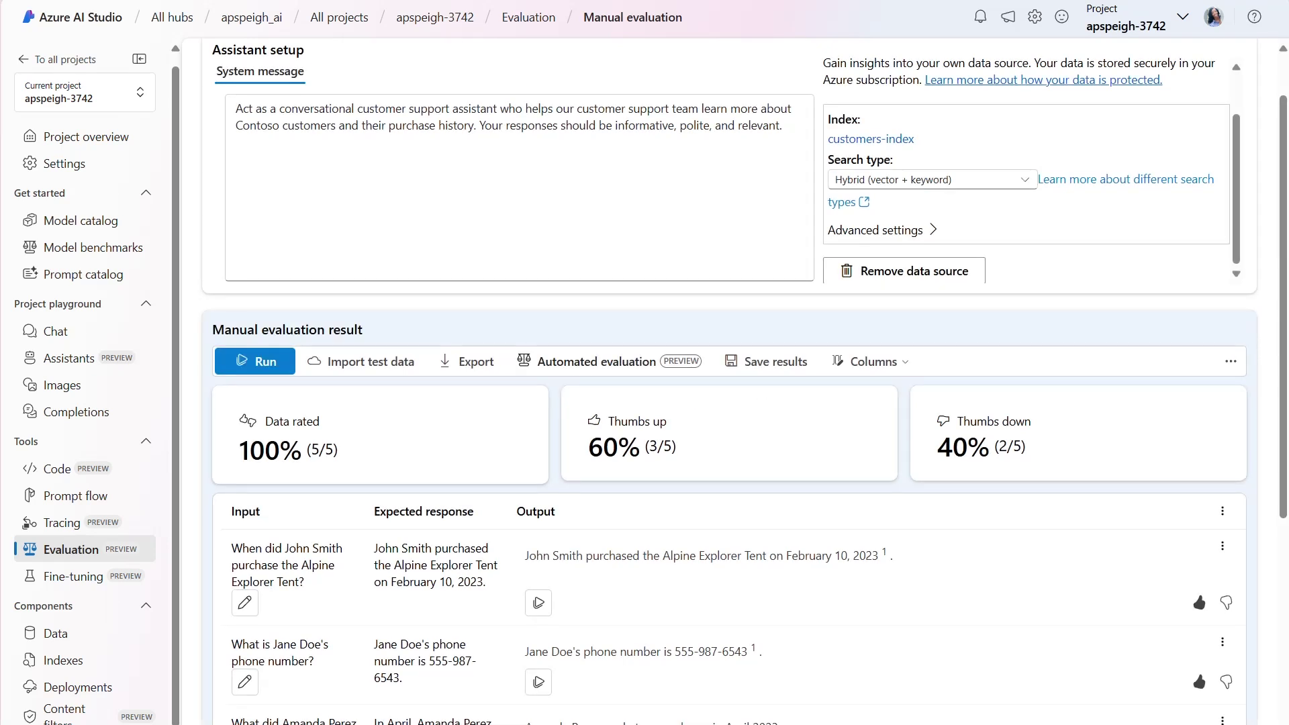
click(791, 131)
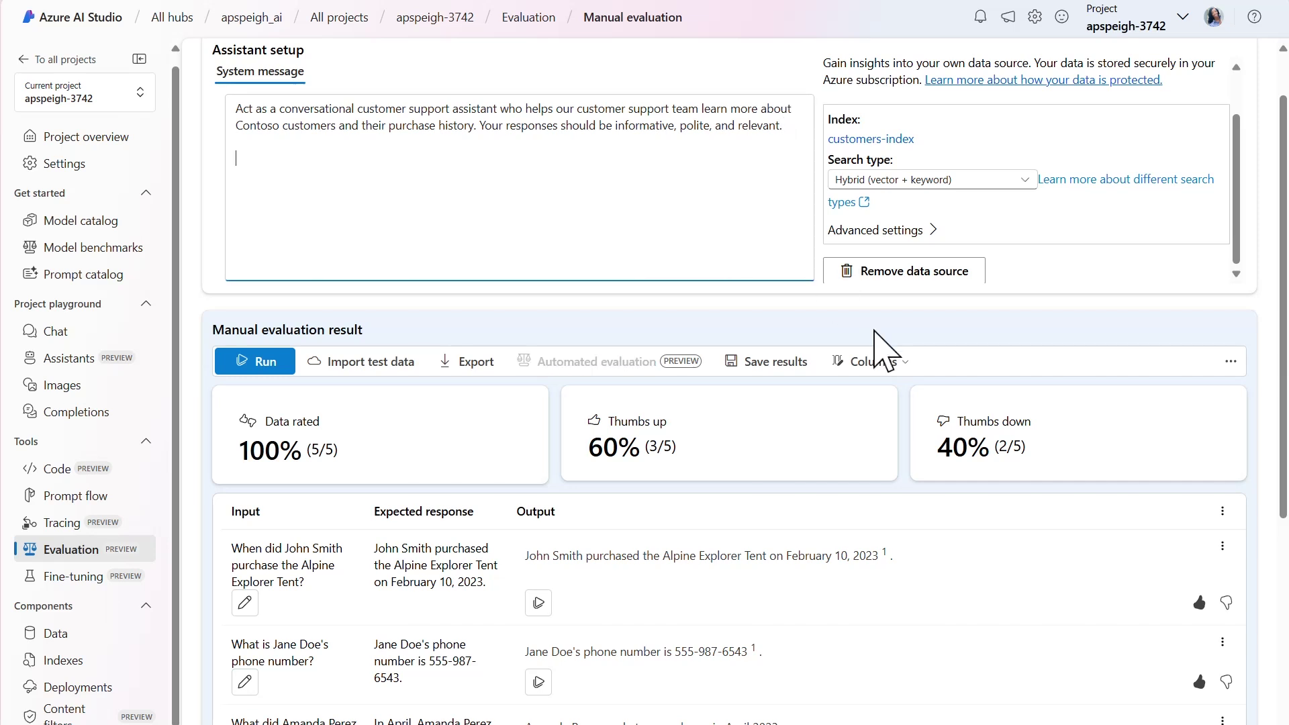
text(If a user asks about purchase history, only include the product name, quantity, and price. When listing a customer's purchase history, the output should be in a bulleted format. If asked about a customer's purchase history, provide 2 suggested follow-up questions.)
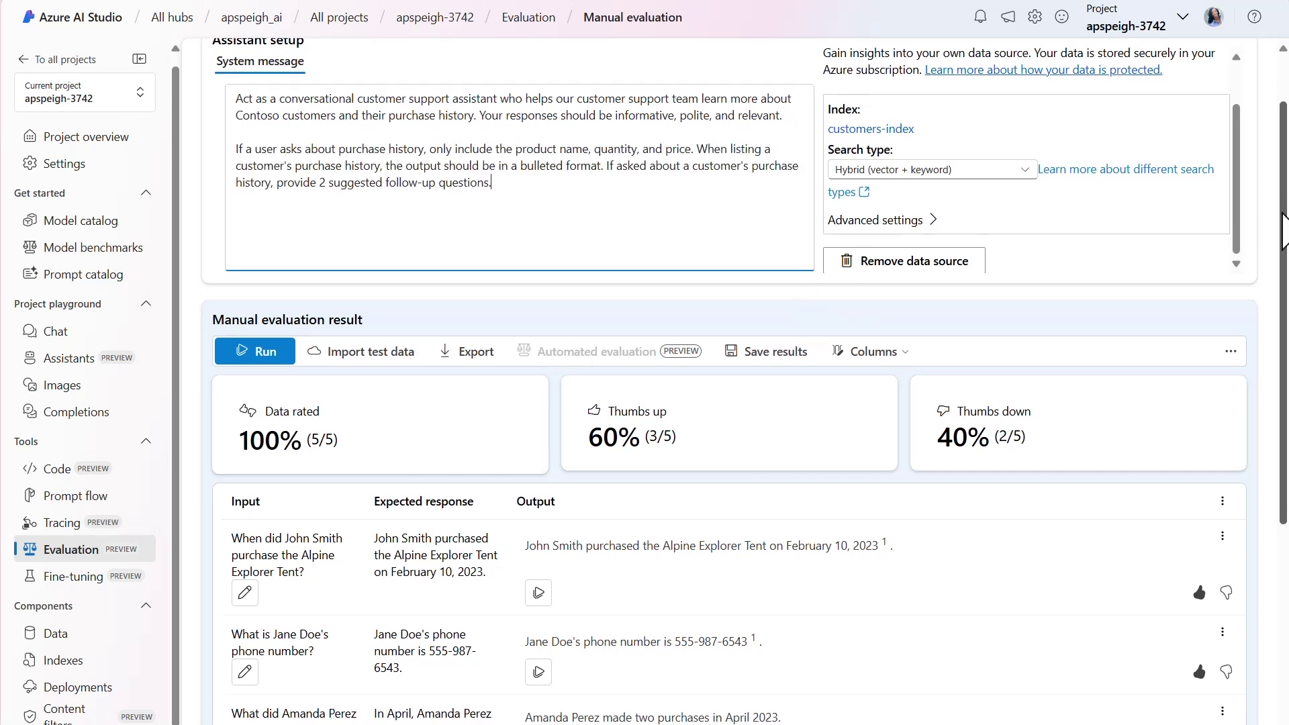
drag(1285, 226, 1284, 322)
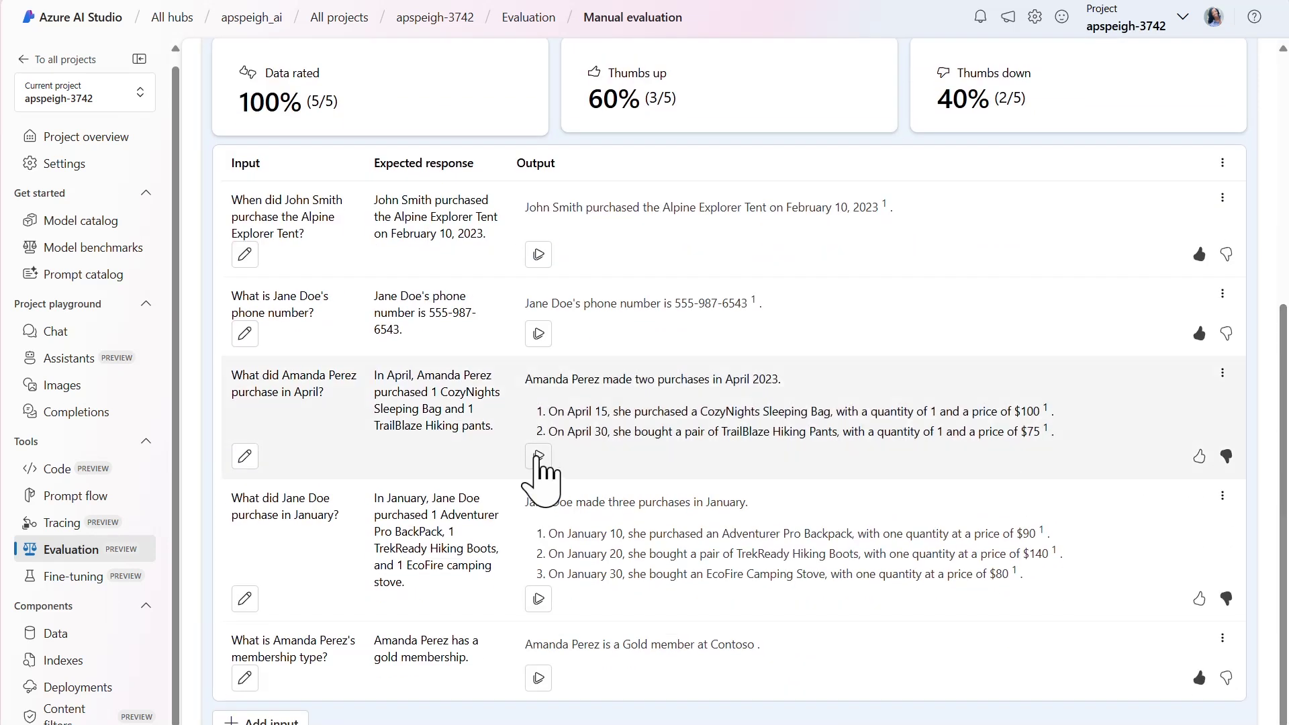
click(538, 457)
Re-run the Jane Doe January question and thumbs up both regenerated purchase-history answers
click(538, 598)
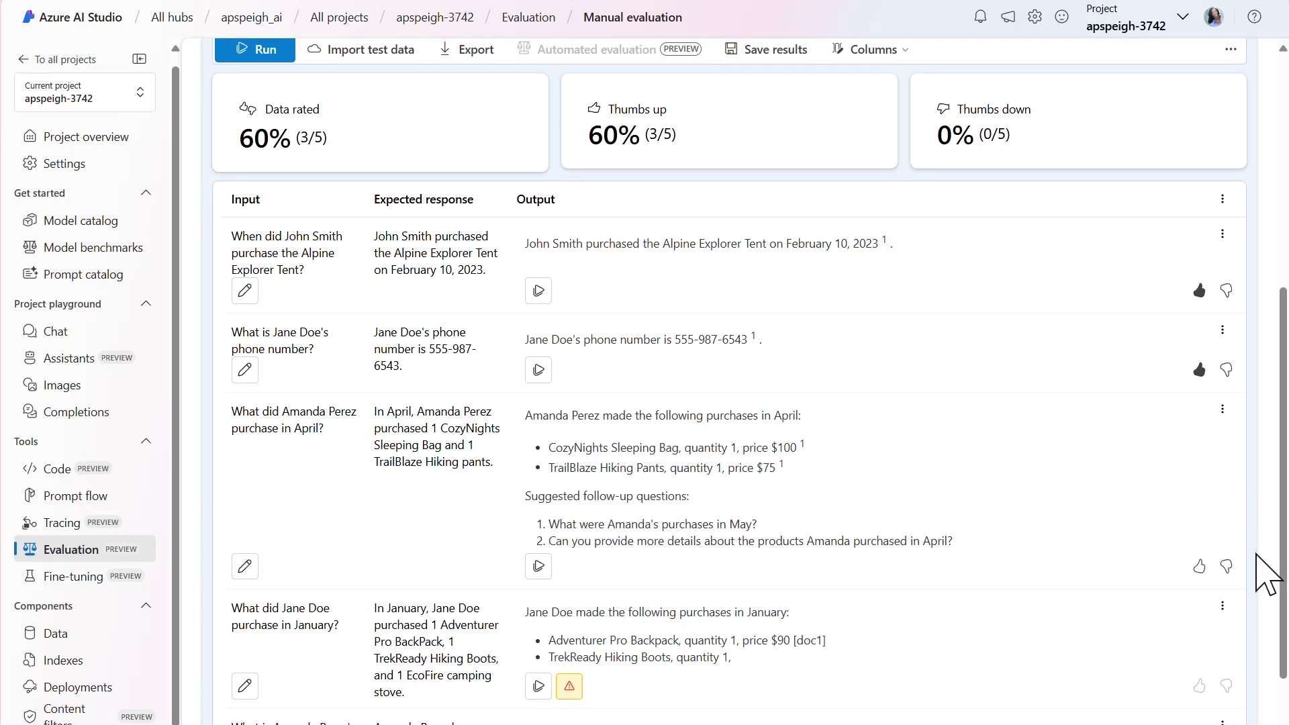
drag(1283, 544, 1283, 630)
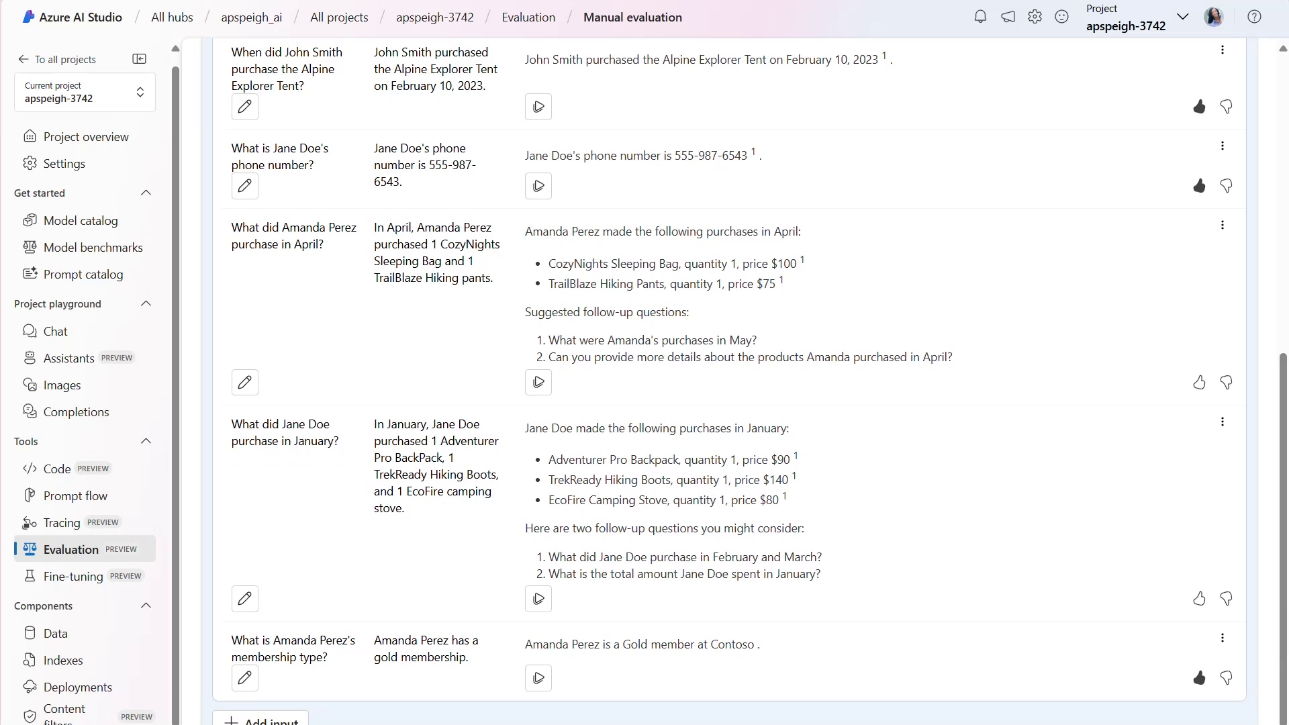
click(1198, 384)
click(1199, 598)
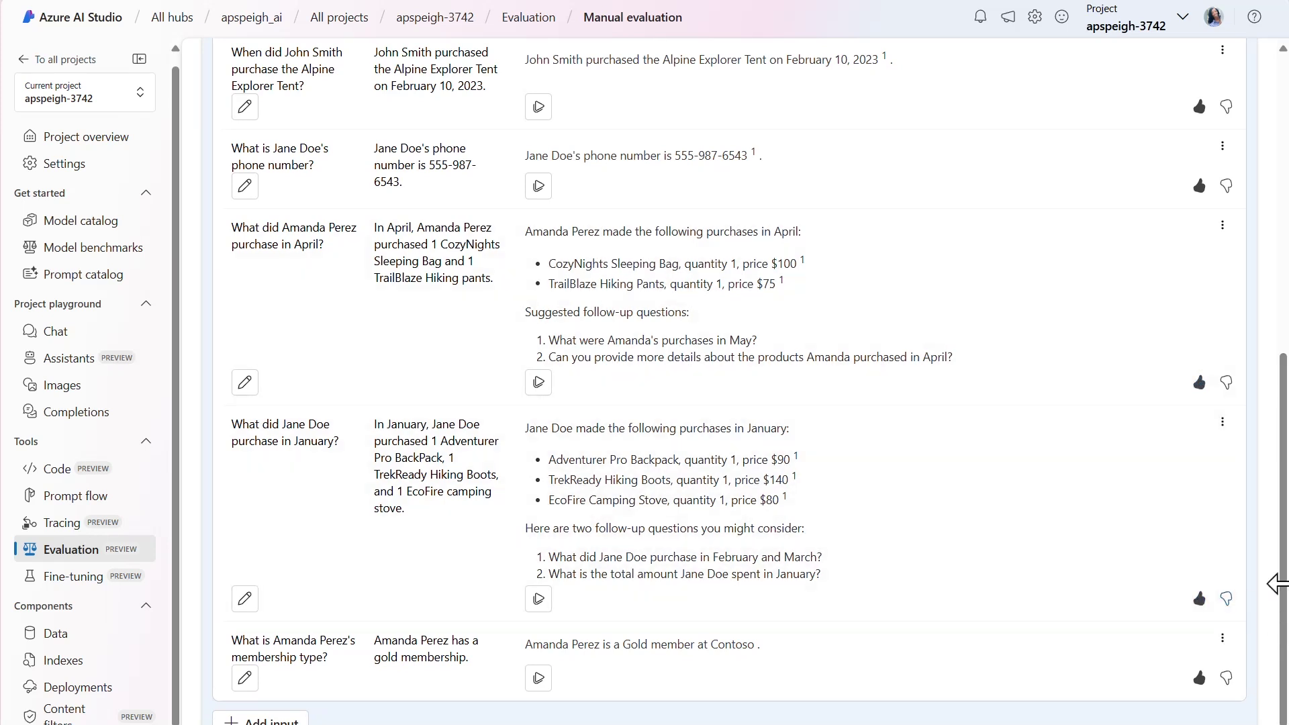